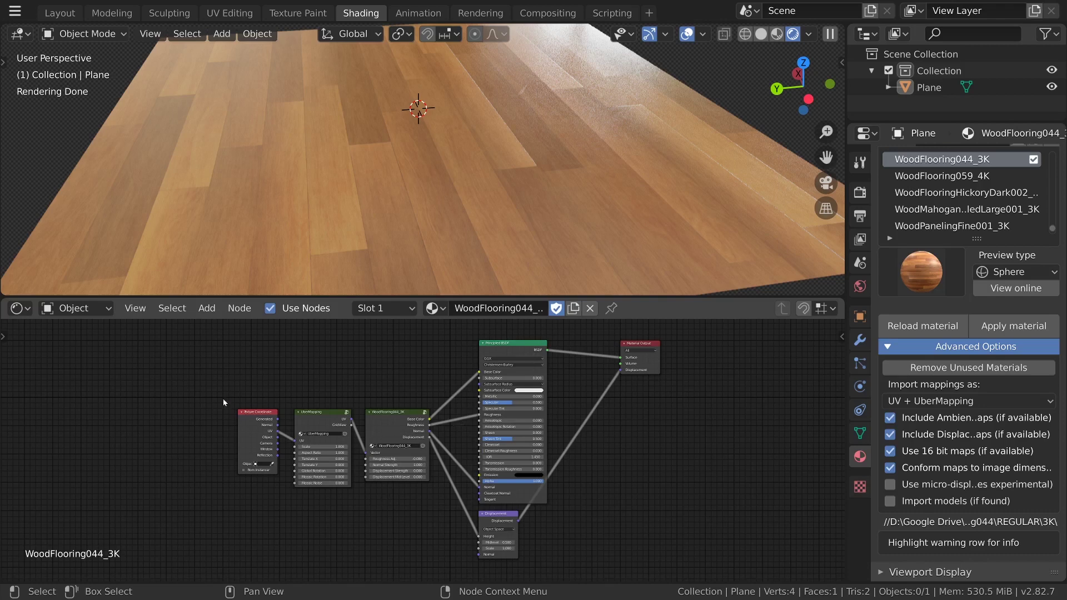
Step: Move the Texture Coordinate, UberMapping and WoodFlooring044_3K nodes together farther away from the Principled BSDF to make room between them
left_click_drag(224, 402, 462, 490)
key("g")
left_click(279, 487)
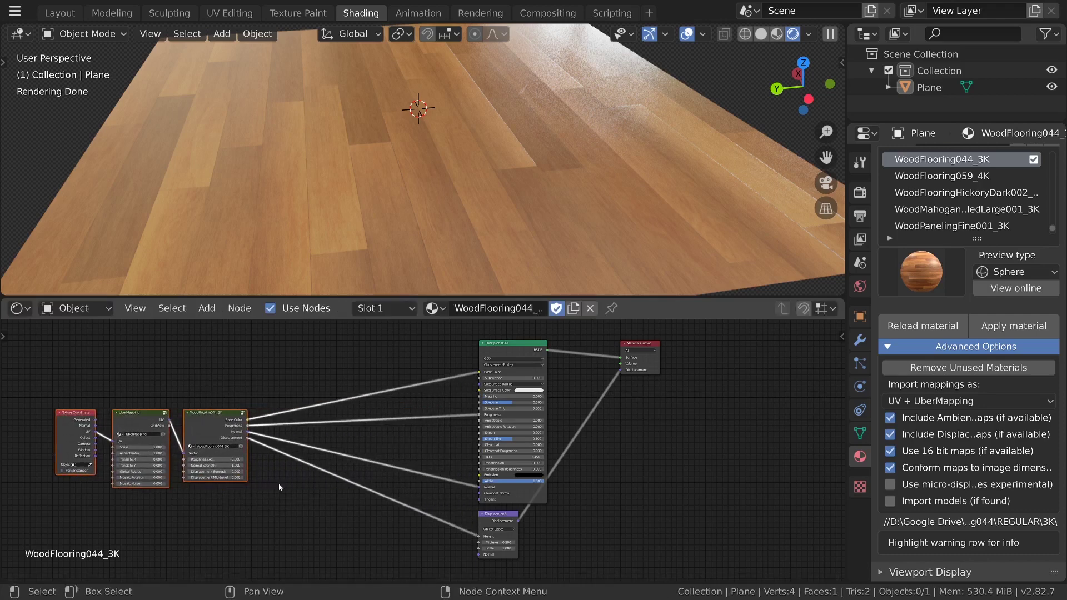
Step: Add an Image Texture node above the WoodFlooring044_3K group node
middle_click_drag(381, 523, 476, 543)
scroll(539, 536, "up", 7)
scroll(493, 528, "down", 1)
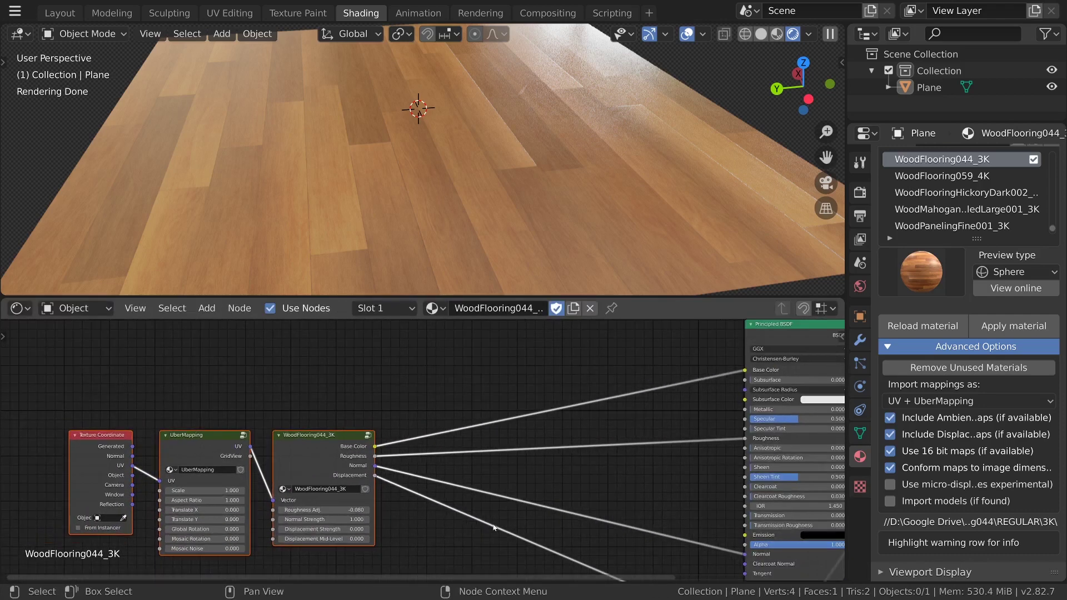
scroll(493, 528, "up", 1)
key("shift+a")
mouse_move(407, 400)
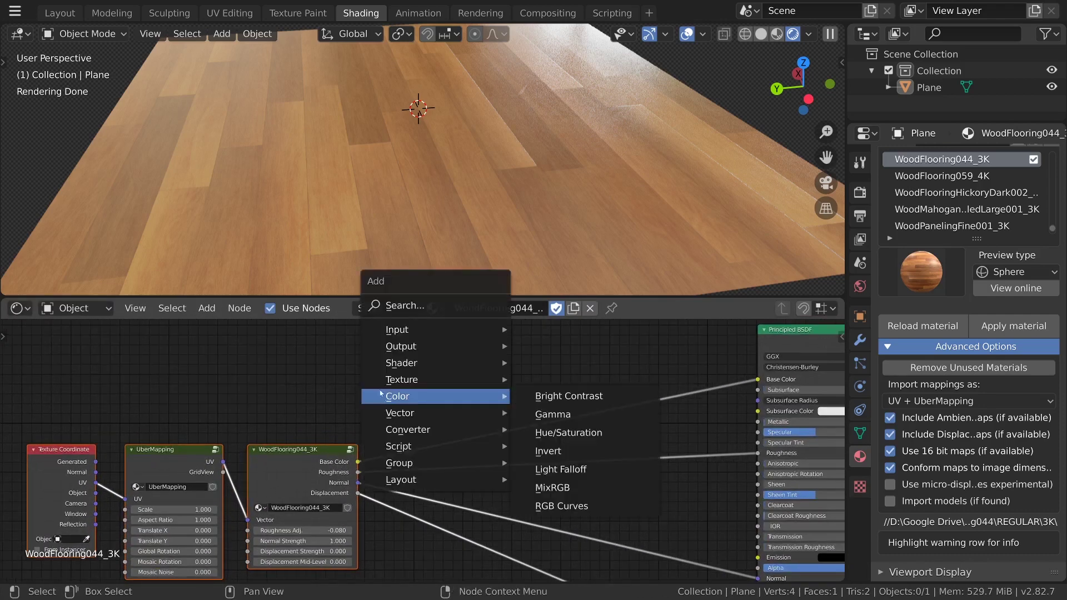
mouse_move(441, 382)
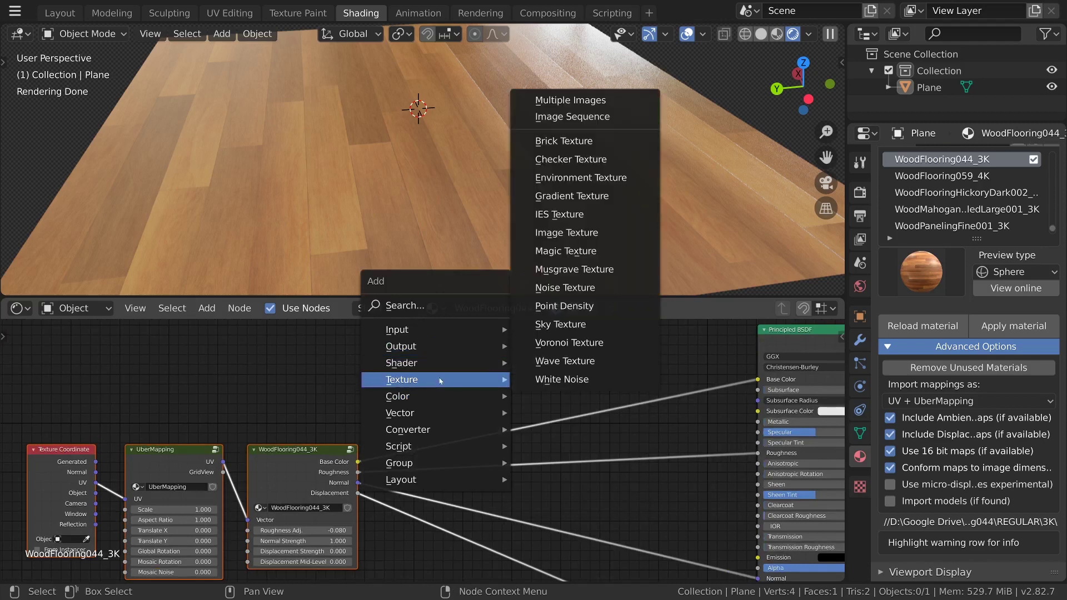
left_click(590, 234)
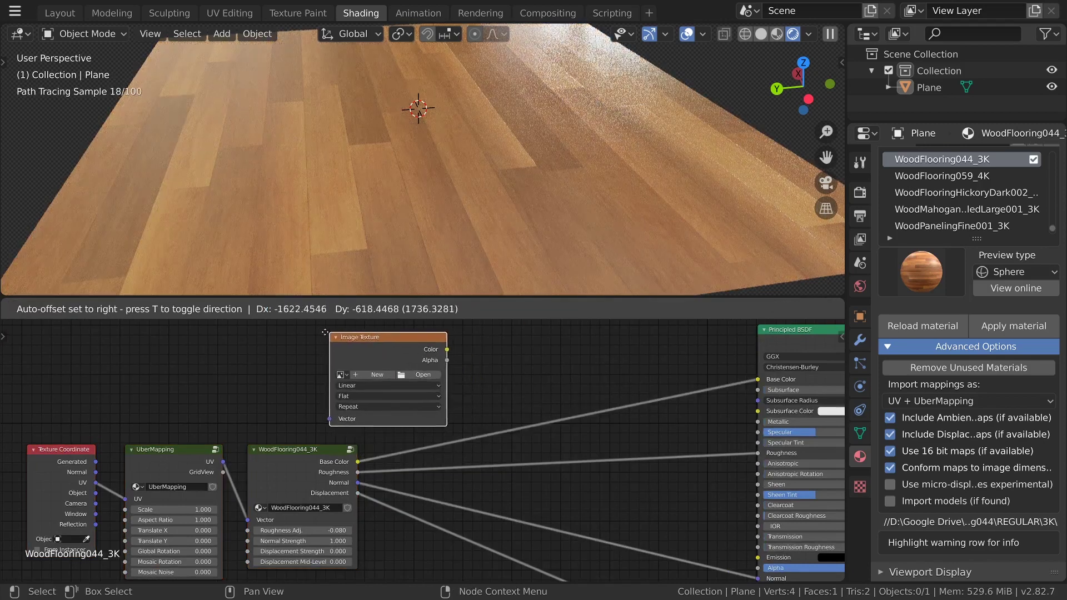
left_click(450, 411)
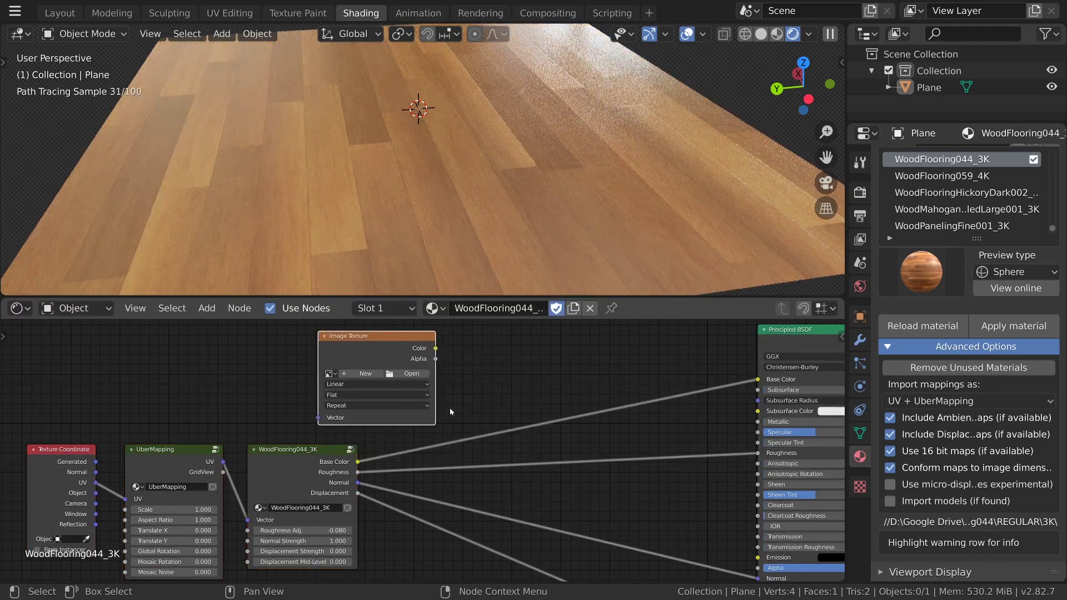
Step: Load FloorSmudgesMedium001_OVERLAY_VAR1_3K.jpg from the recent 3K folder into the new Image Texture node
left_click(398, 374)
left_click(167, 434)
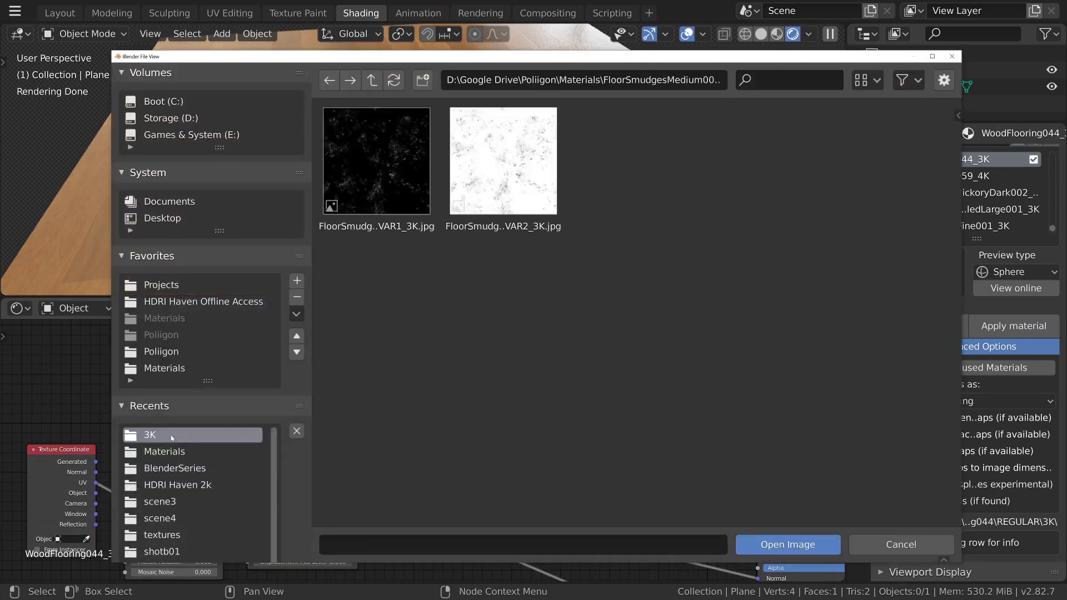
left_click(389, 148)
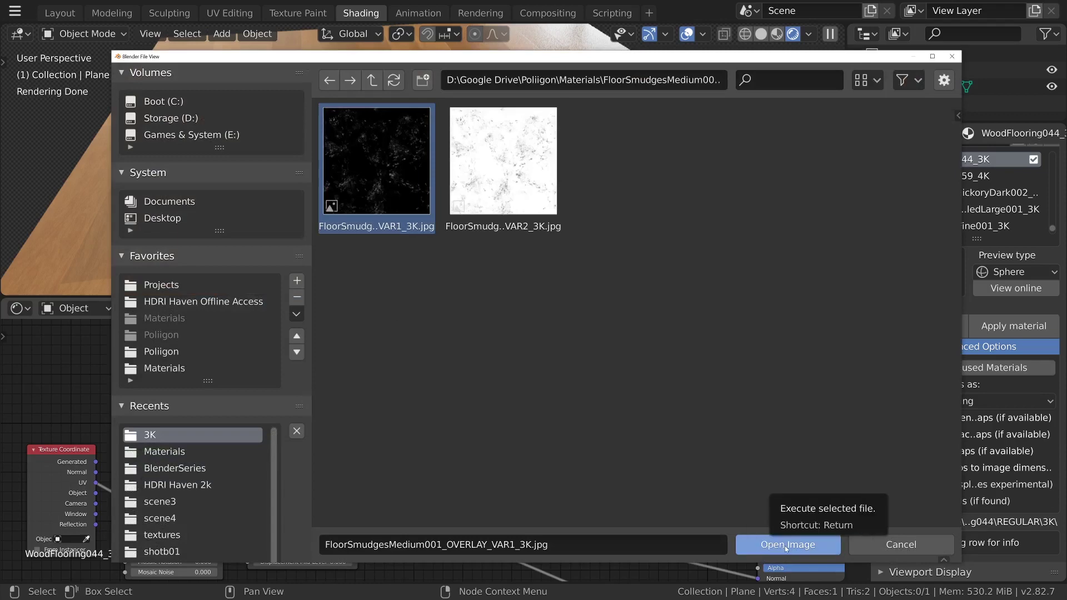
left_click(803, 546)
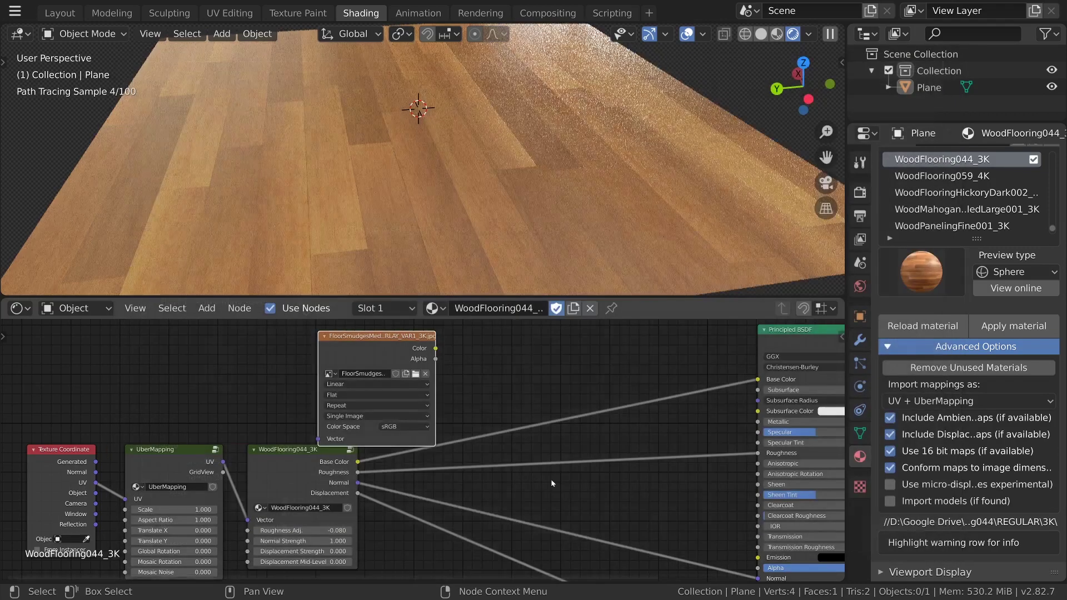
Step: Move the smudges texture node clear of the WoodFlooring044_3K node and set its color space to Non-Color
left_click(329, 335)
left_click(369, 408)
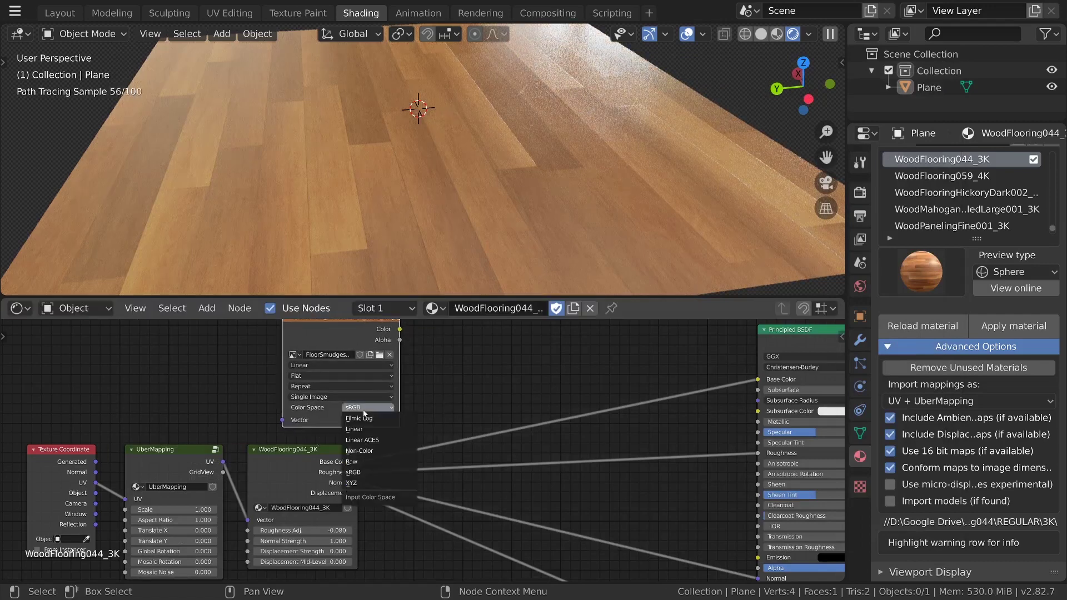
left_click(380, 453)
middle_click_drag(380, 454, 370, 486)
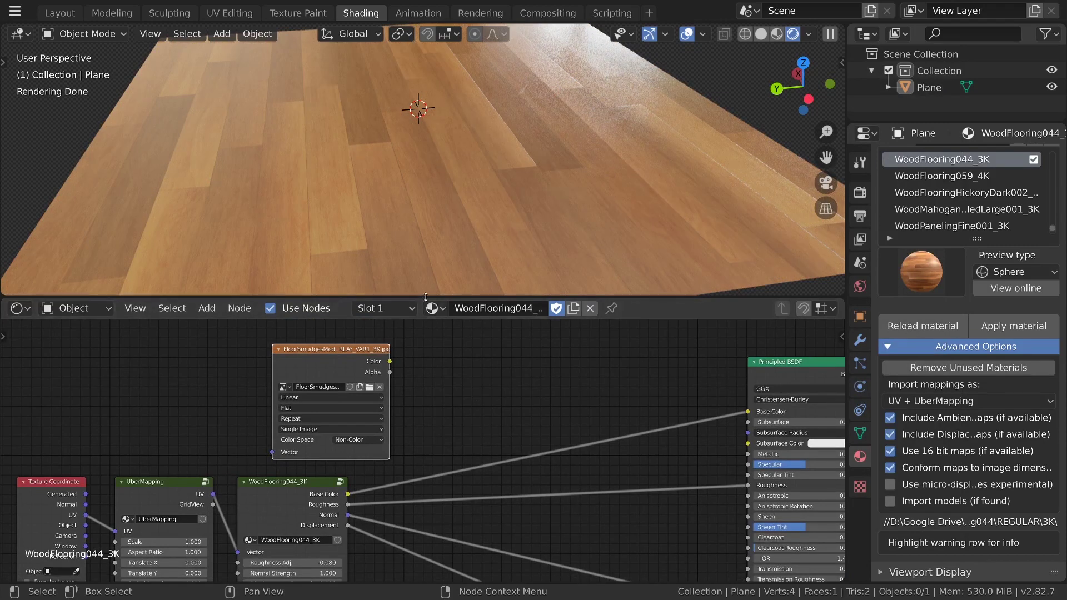
Step: Enlarge the node editor area, then add a MixRGB node beside the smudges texture with its blending mode set to Screen
left_click_drag(428, 300, 429, 247)
middle_click_drag(481, 384, 473, 368)
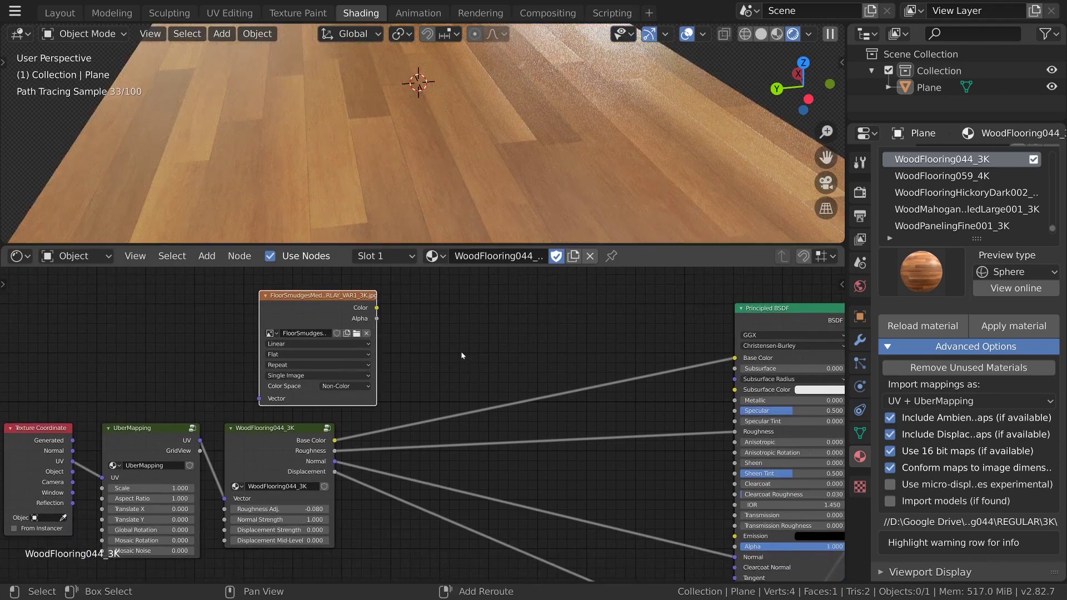
key("shift+a")
mouse_move(454, 343)
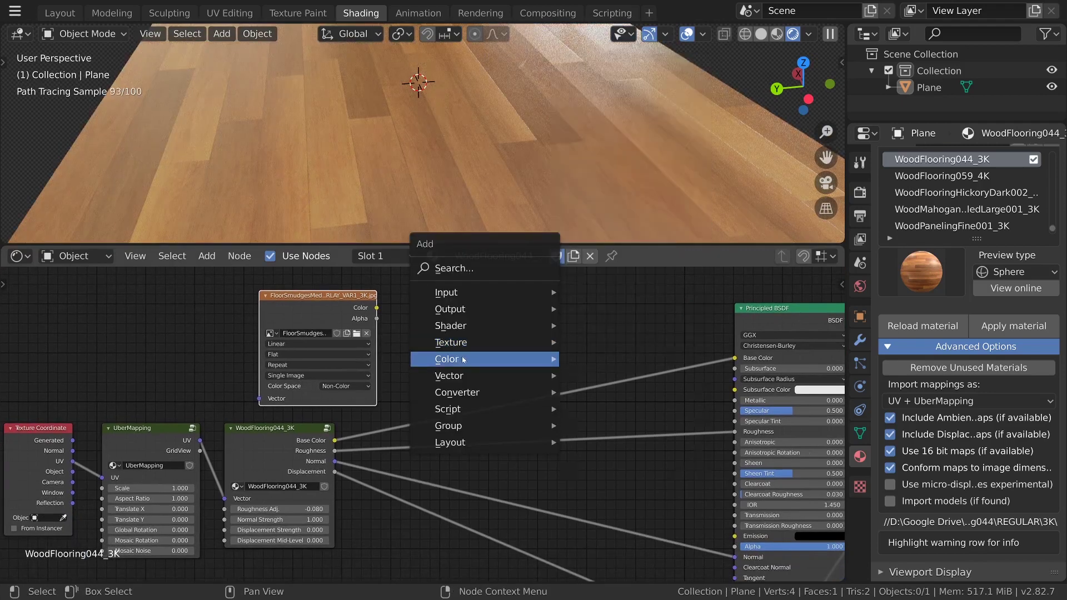
left_click(635, 454)
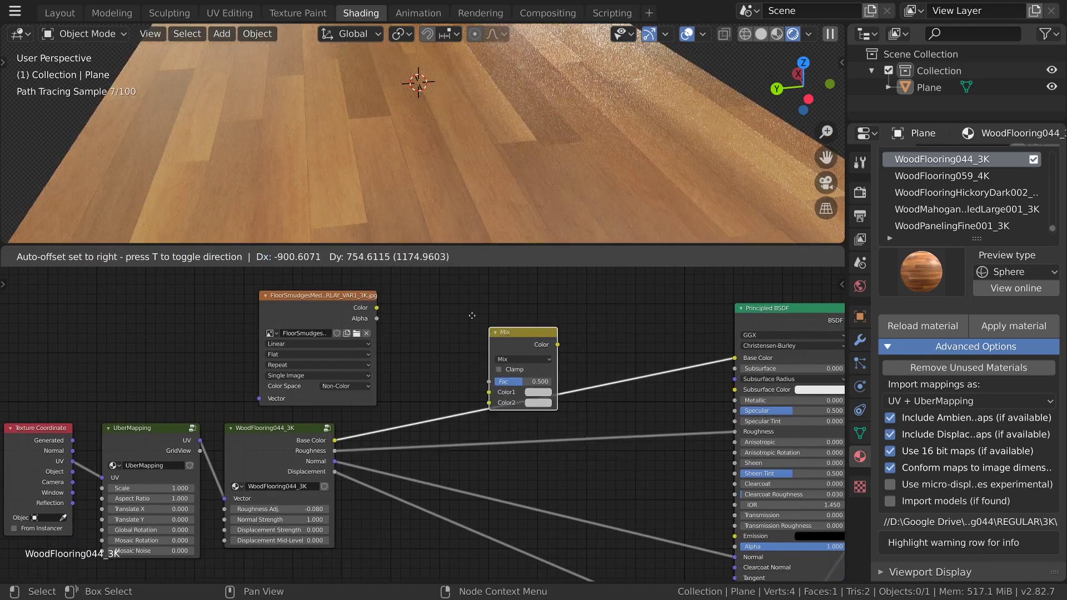
left_click(478, 326)
left_click(479, 328)
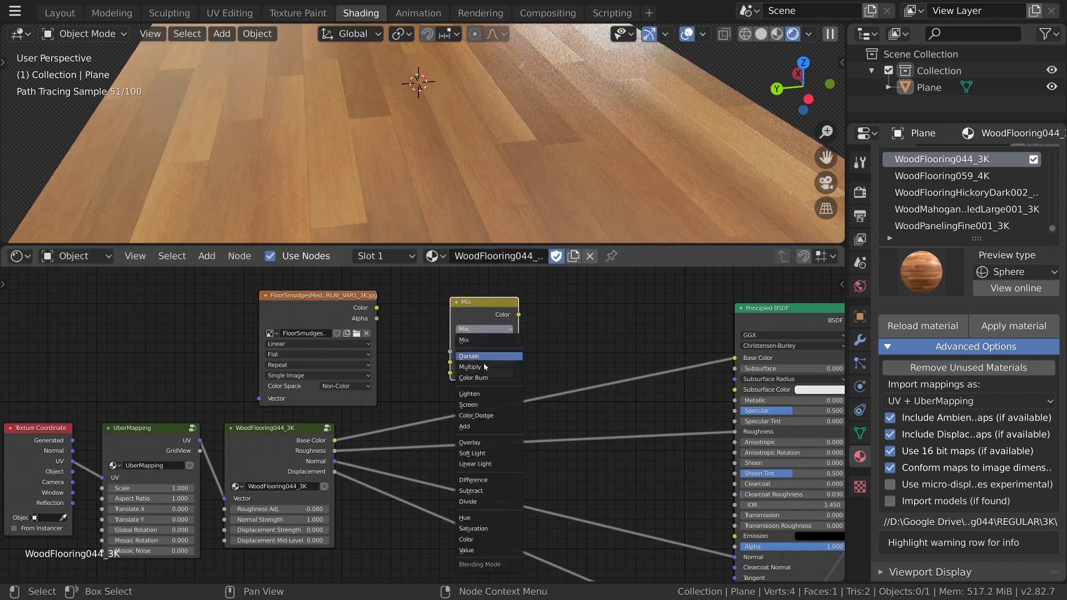
left_click(482, 406)
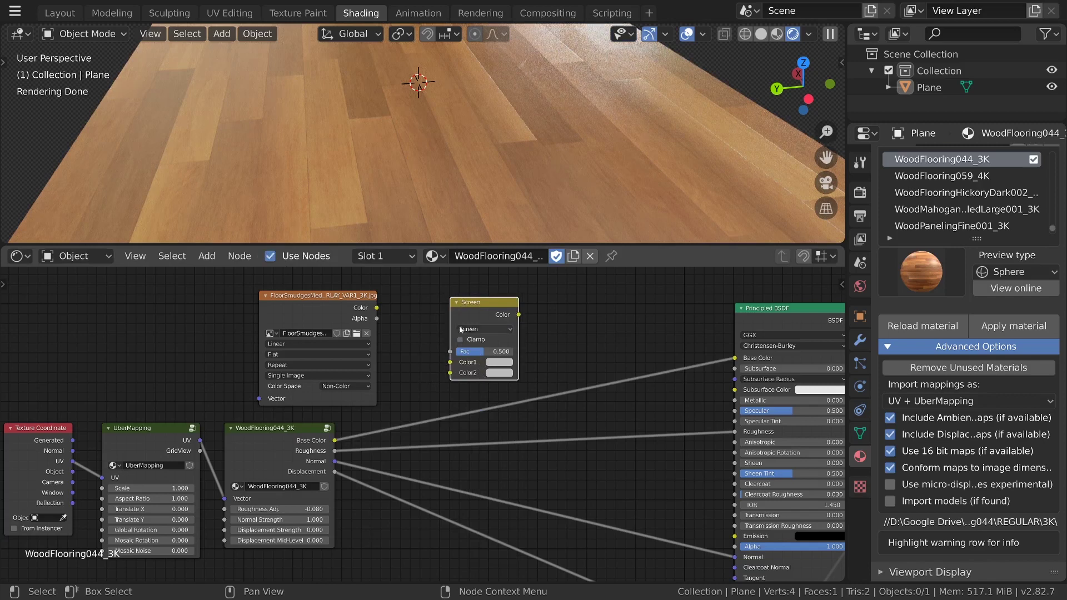
Step: Insert the Screen node into the Roughness link and connect the smudges texture's Color output to its Color2 input
left_click_drag(472, 304, 528, 419)
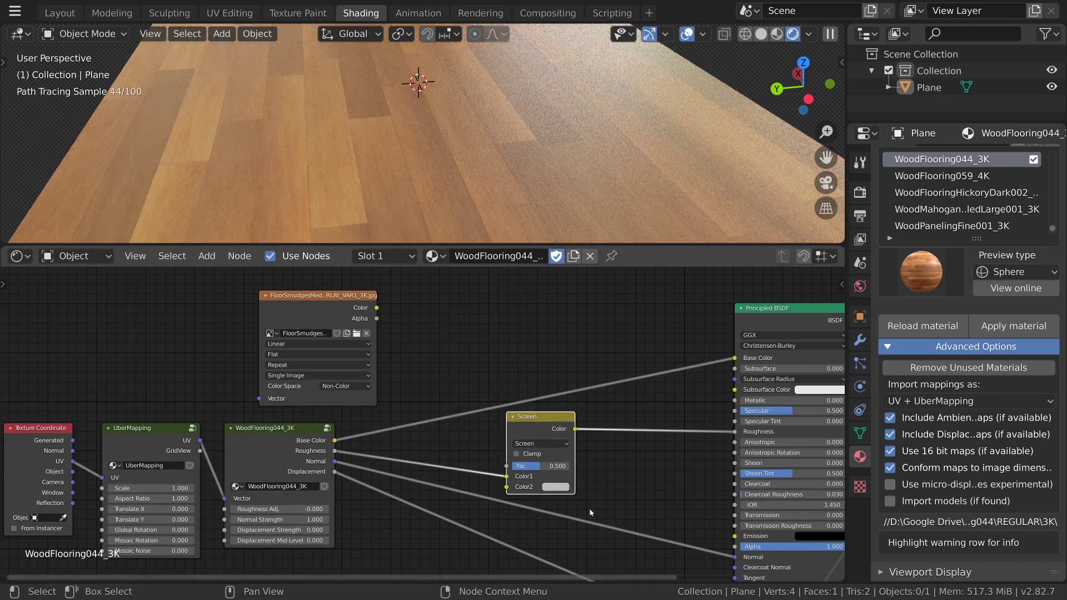
mouse_move(378, 308)
left_mouse_down()
mouse_move(509, 489)
mouse_move(537, 487)
mouse_move(537, 468)
mouse_move(516, 466)
mouse_move(570, 467)
left_mouse_up()
middle_click_drag(599, 174, 619, 156)
Step: Raise the Screen node's Fac to 1.000 to judge the smudges on the floor, then reduce it to 0.711
mouse_move(559, 466)
left_mouse_down()
mouse_move(542, 467)
mouse_move(558, 467)
left_mouse_up()
mouse_move(572, 216)
middle_mouse_down()
mouse_move(576, 238)
mouse_move(580, 214)
middle_mouse_up()
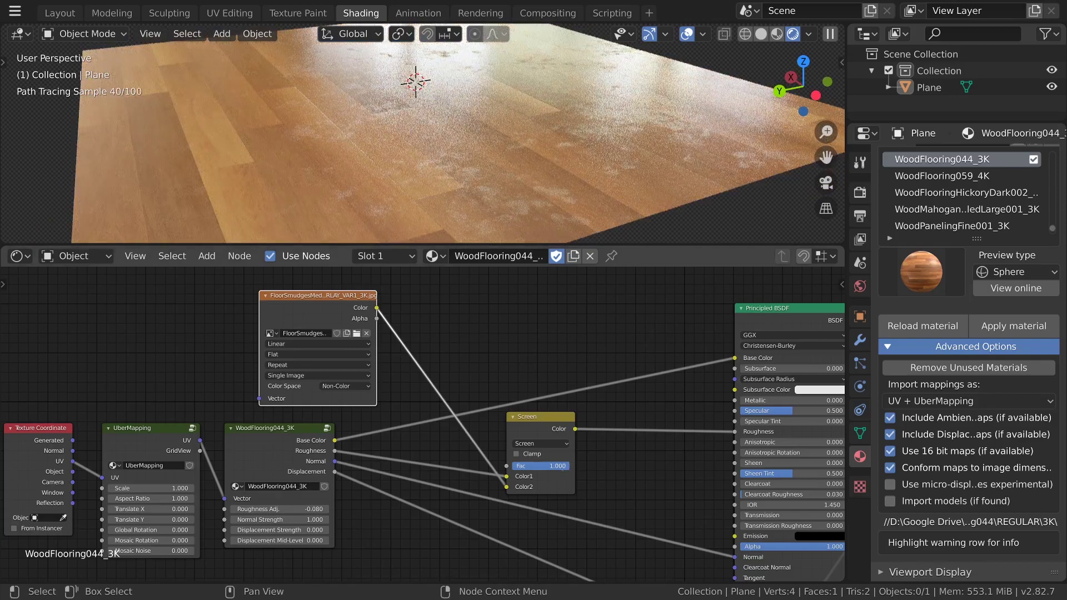
left_click_drag(563, 467, 532, 467)
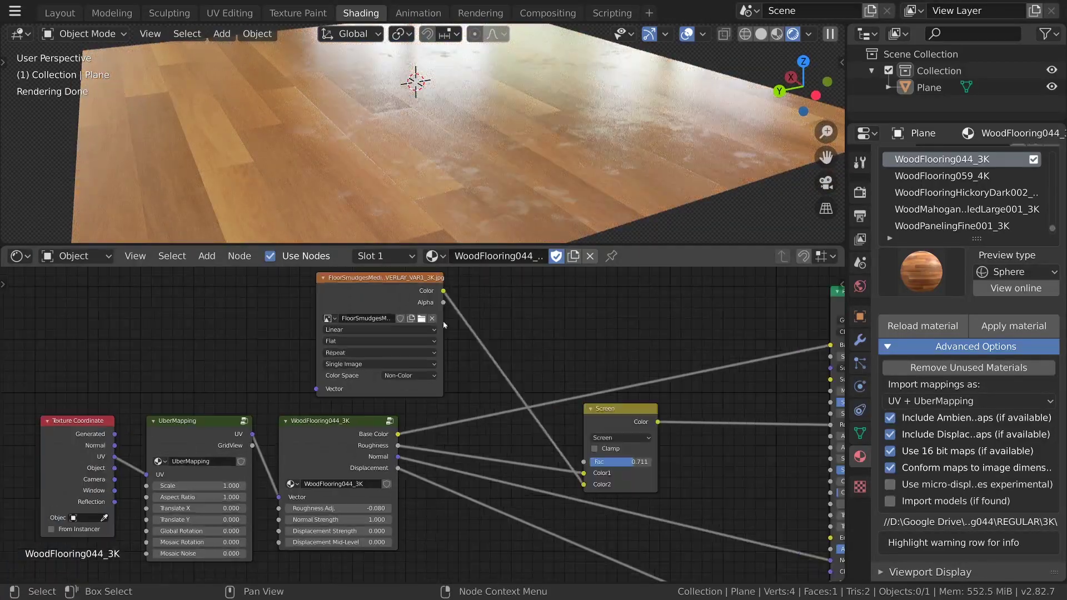
Step: Add a second Image Texture node below the WoodFlooring044_3K group node
scroll(492, 561, "up", 1)
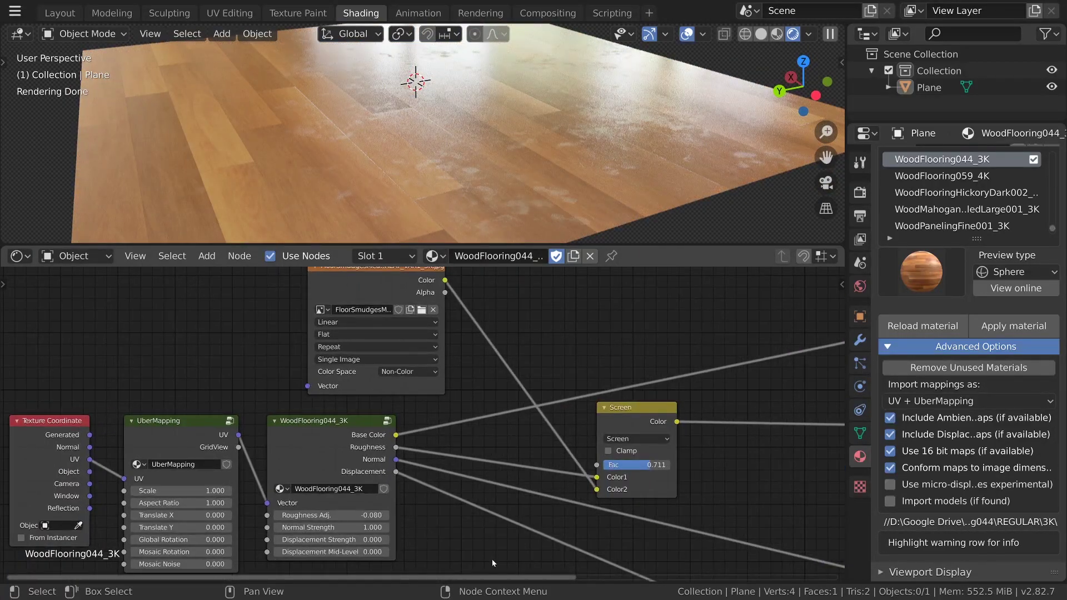
middle_click_drag(472, 544, 501, 349)
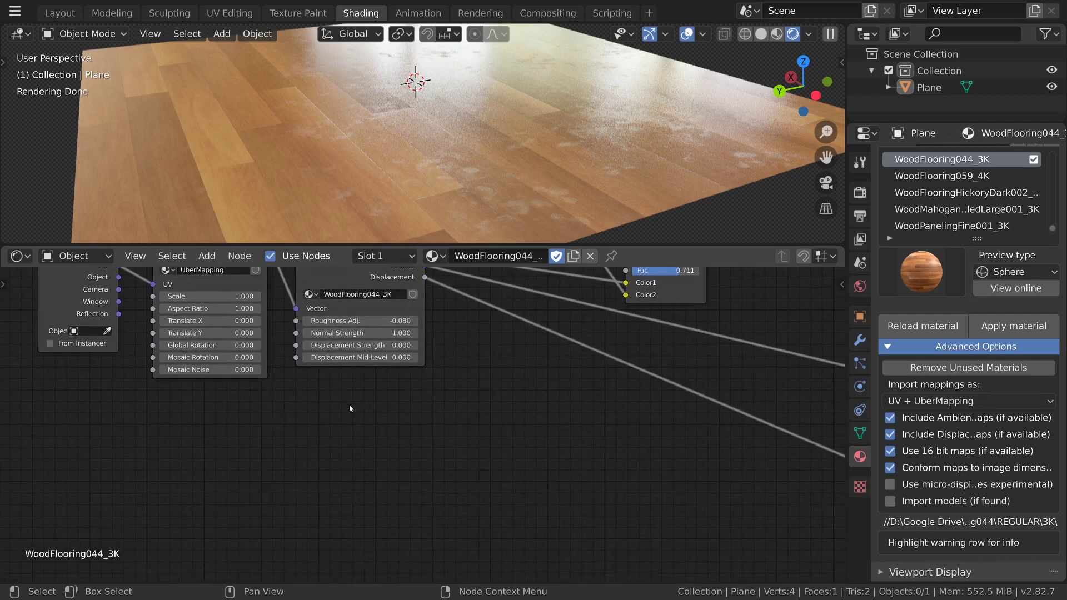
key("shift+a")
mouse_move(356, 405)
left_click(503, 257)
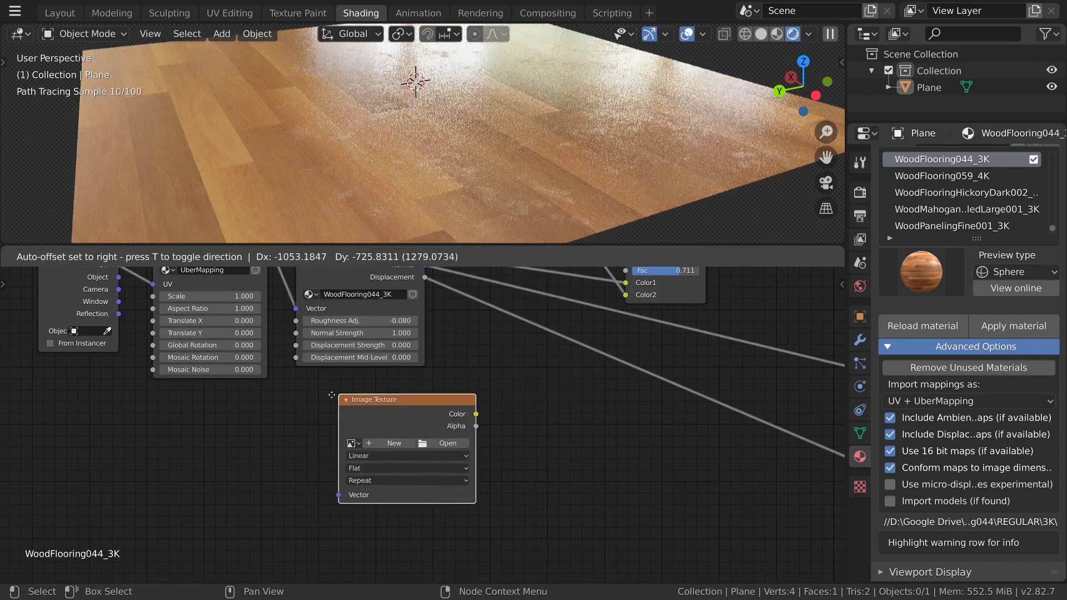
left_click(332, 395)
Step: Load GunScratches003_OVERLAY_VAR2_4K.jpg from D:\Google Drive\Poliigon\Materials\GunScratches003\4K\ into the new Image Texture node
left_click(439, 444)
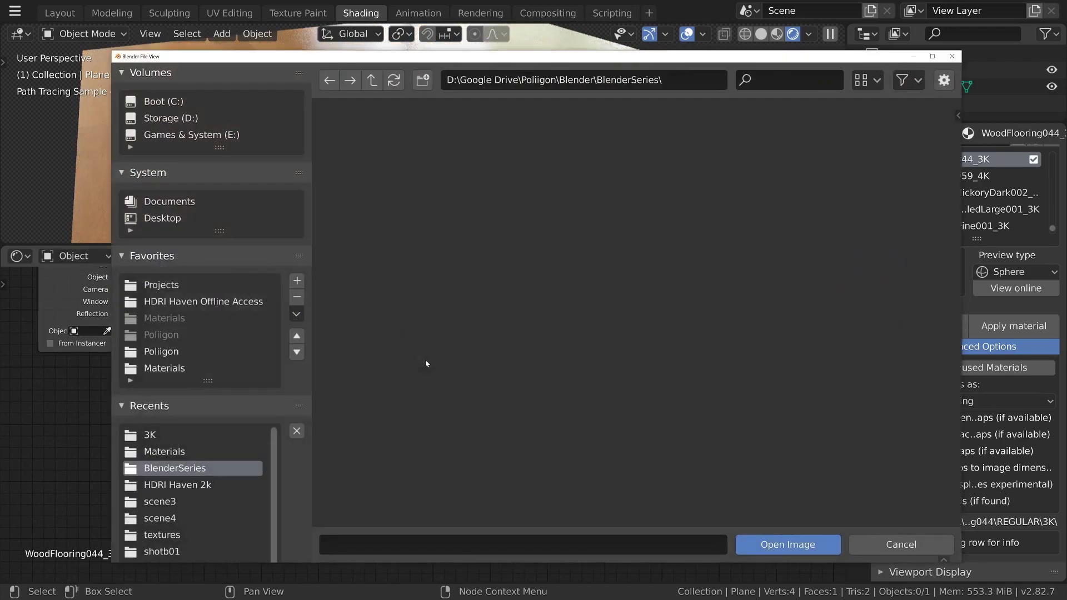
left_click(472, 89)
type("D:\\Google Drive\\Poliigon\\Materials\\GunScratches003\\4K\\")
key("Return")
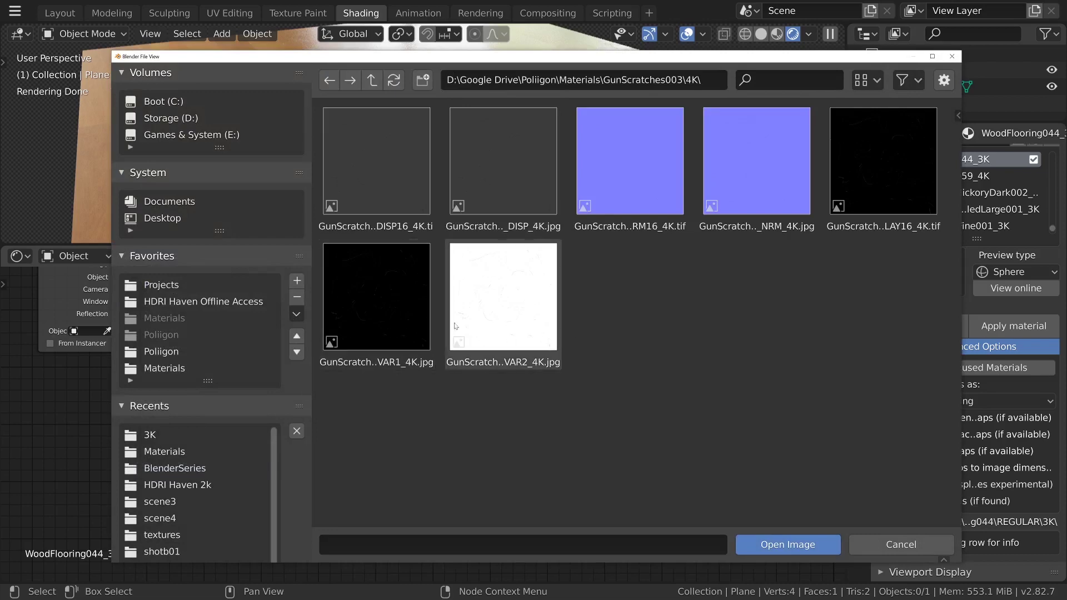
left_click(512, 318)
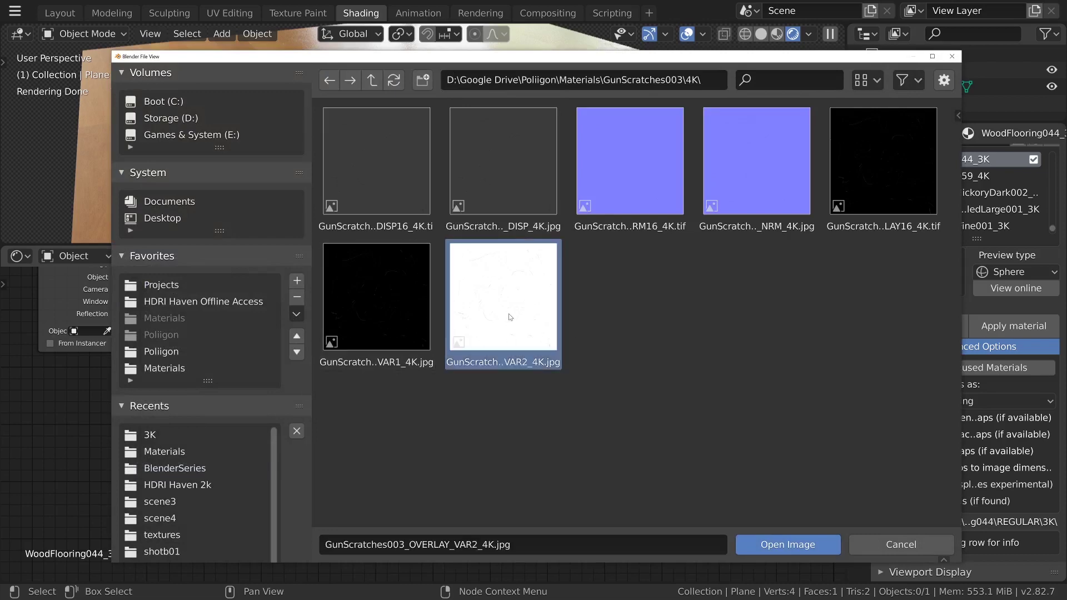
left_click(775, 548)
Step: Set the scratches texture's color space to Non-Color and review the image variants in its folder without replacing the file
left_click(412, 508)
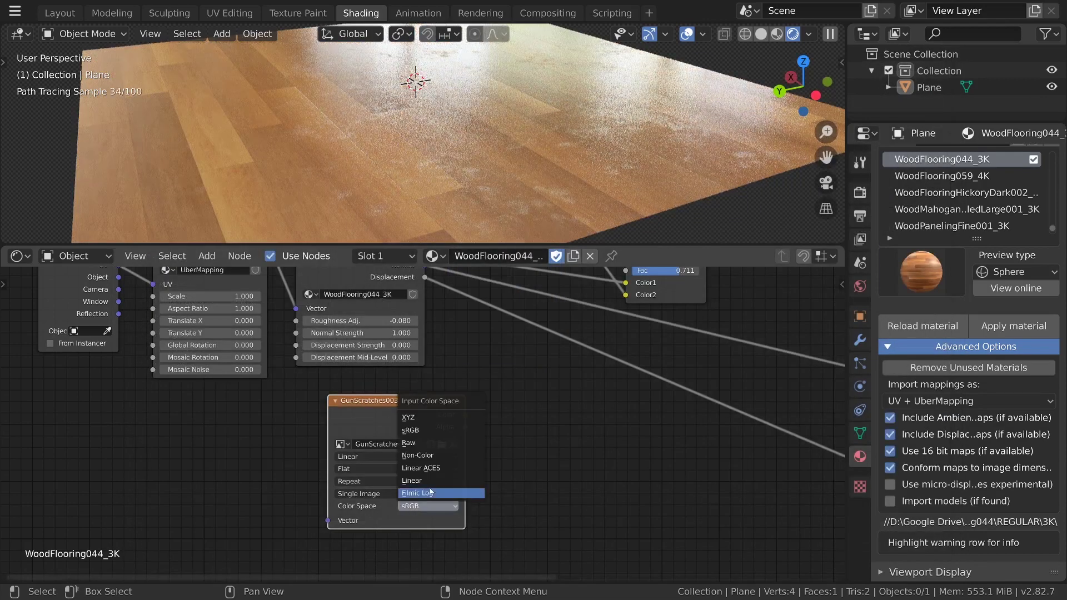
left_click(418, 456)
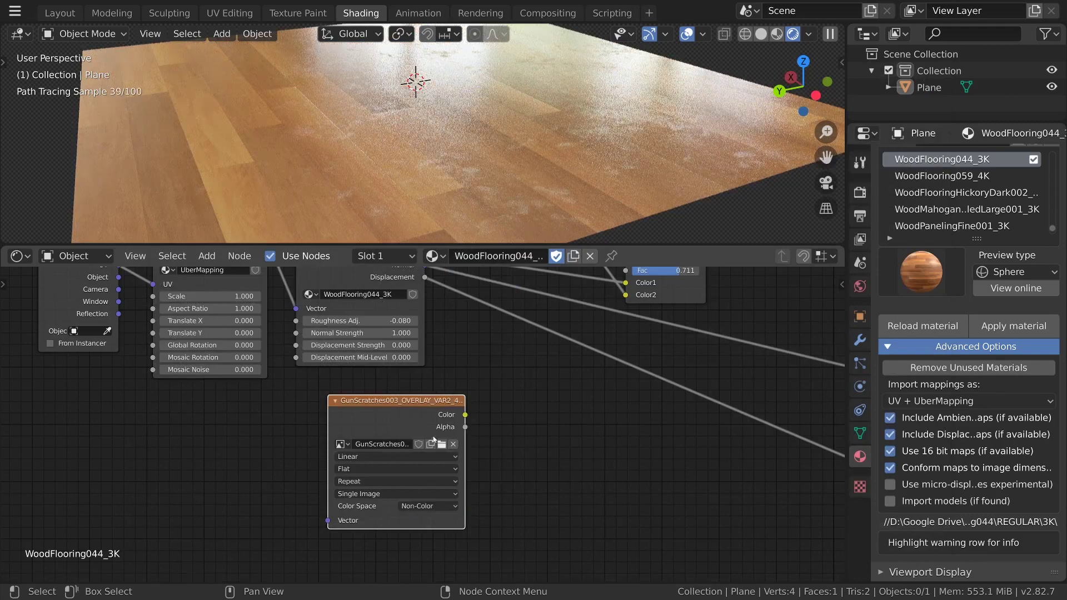
left_click(442, 445)
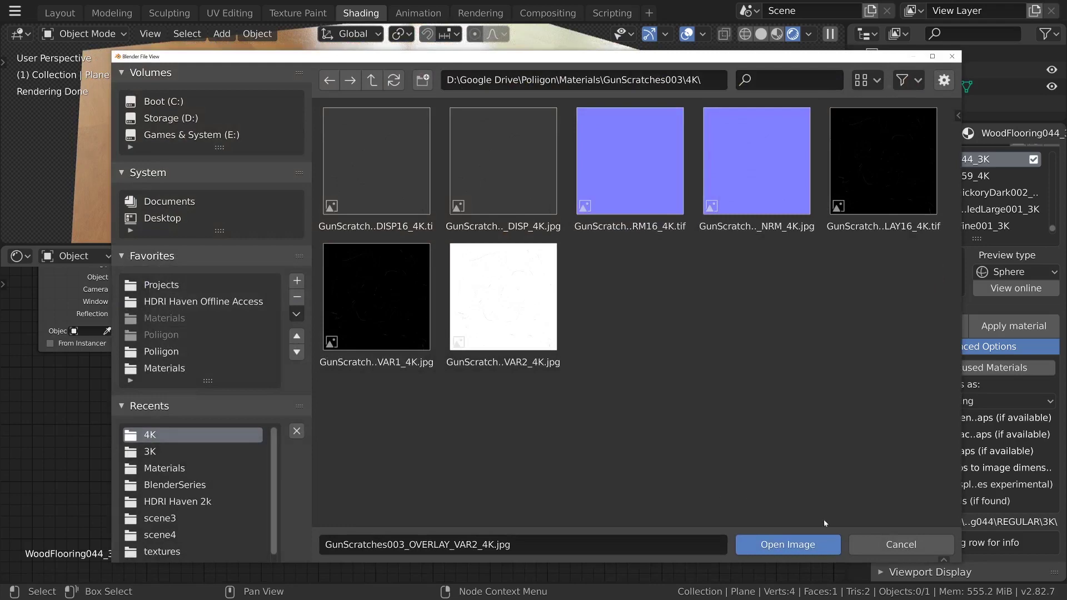
left_click(901, 545)
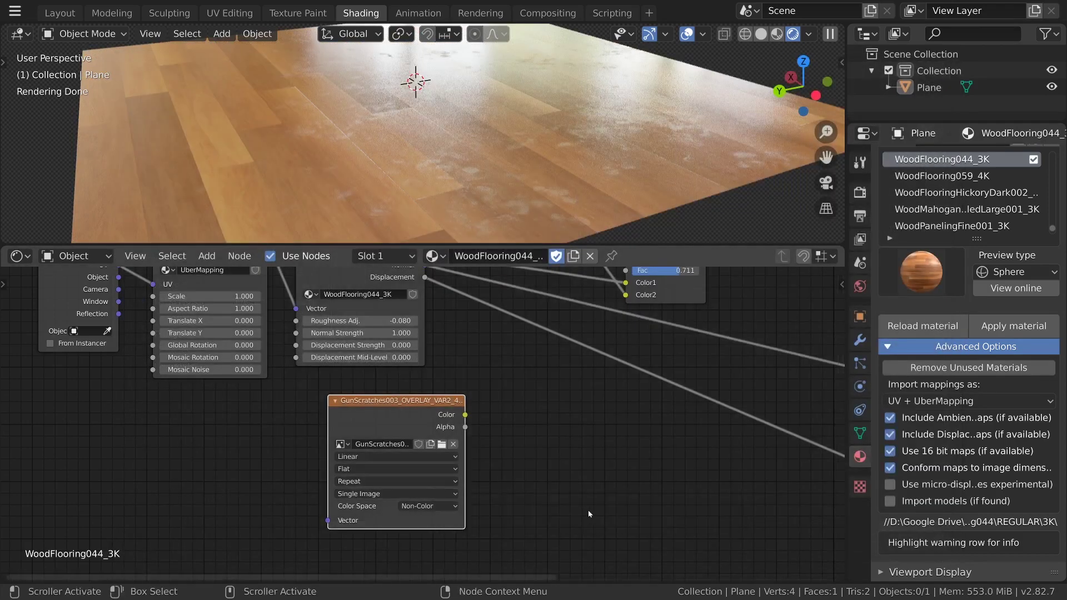
Step: Add a Bump node and insert it into the Normal link between the WoodFlooring044_3K node and the Principled BSDF
scroll(564, 485, "down", 3)
middle_click_drag(563, 446, 525, 485)
scroll(532, 481, "up", 2)
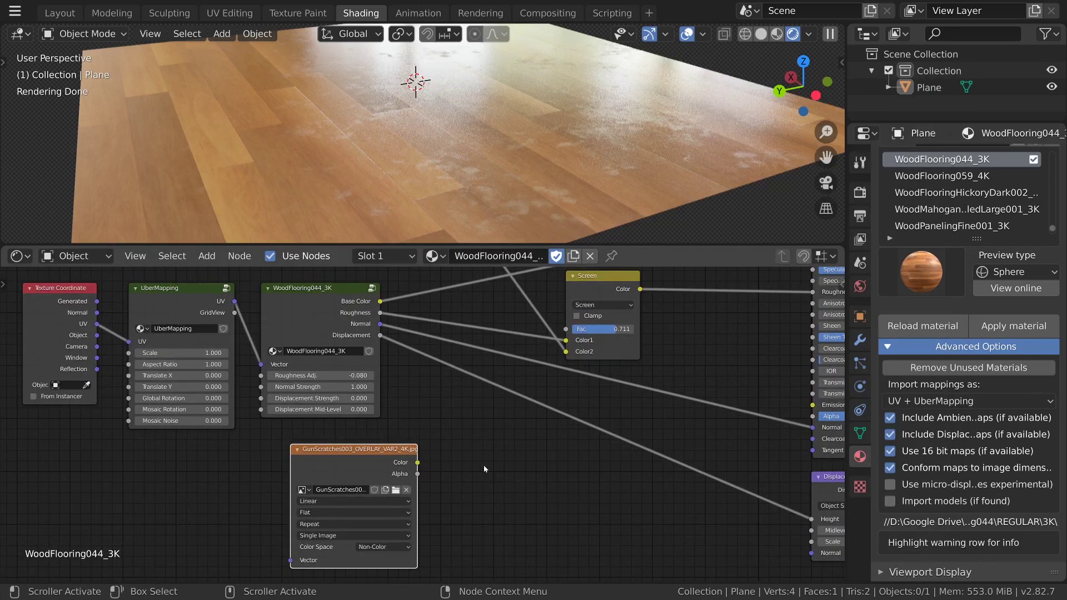
key("shift+a")
mouse_move(484, 466)
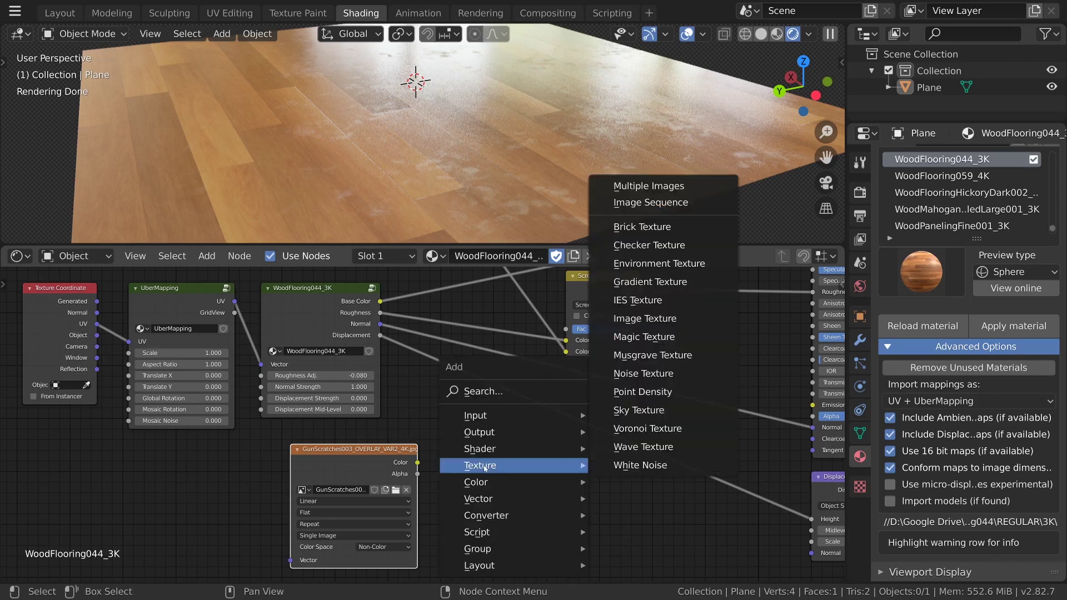
mouse_move(479, 498)
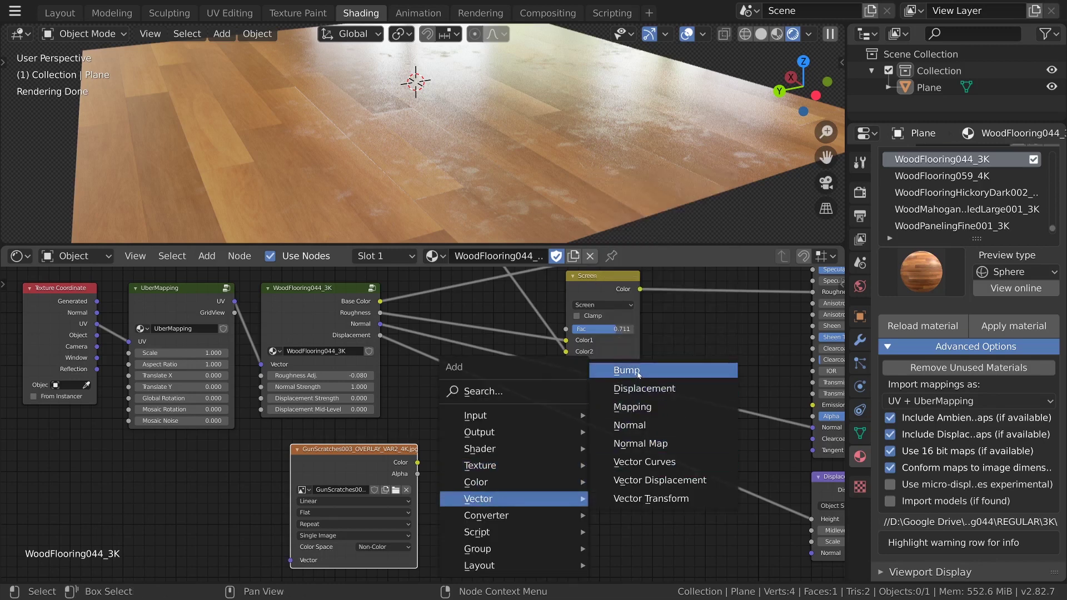
left_click(638, 371)
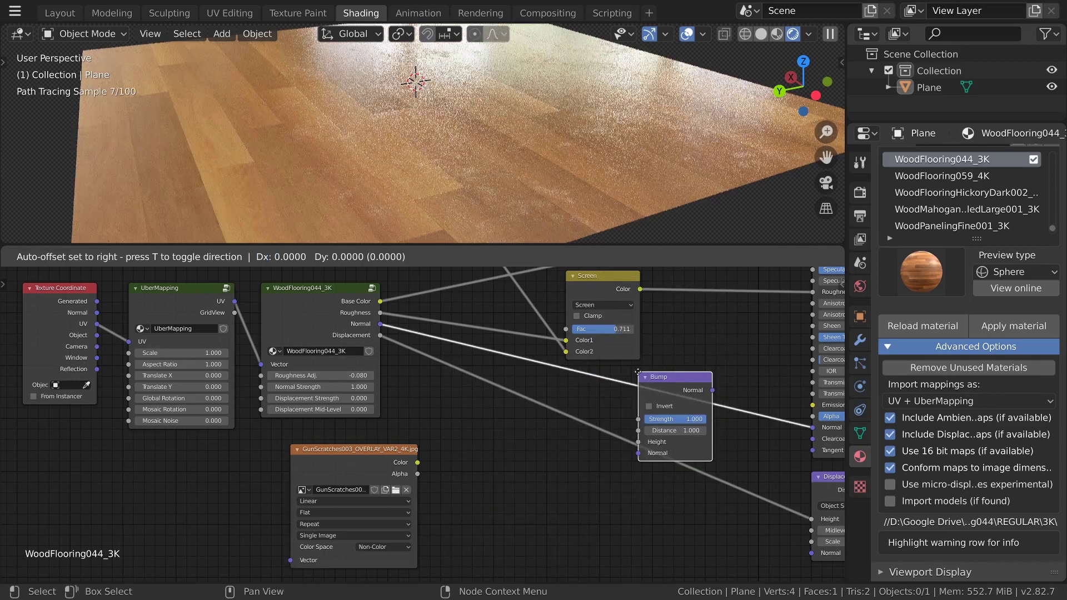
left_click(644, 344)
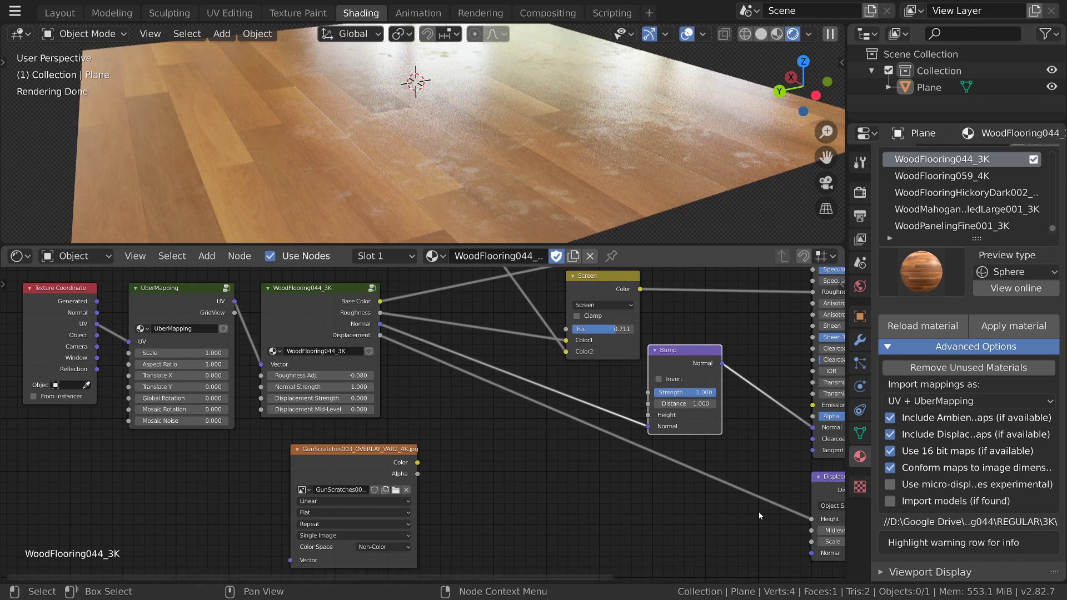
Step: Connect the scratches texture's Color output to the Height input of the Bump node
left_click(346, 467)
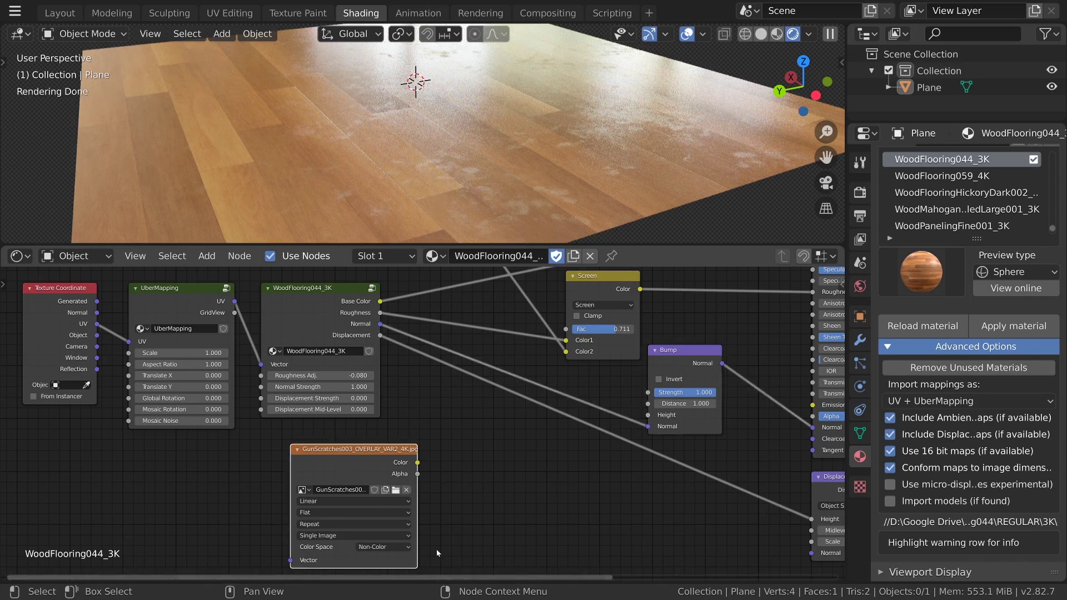
left_click_drag(418, 463, 661, 417)
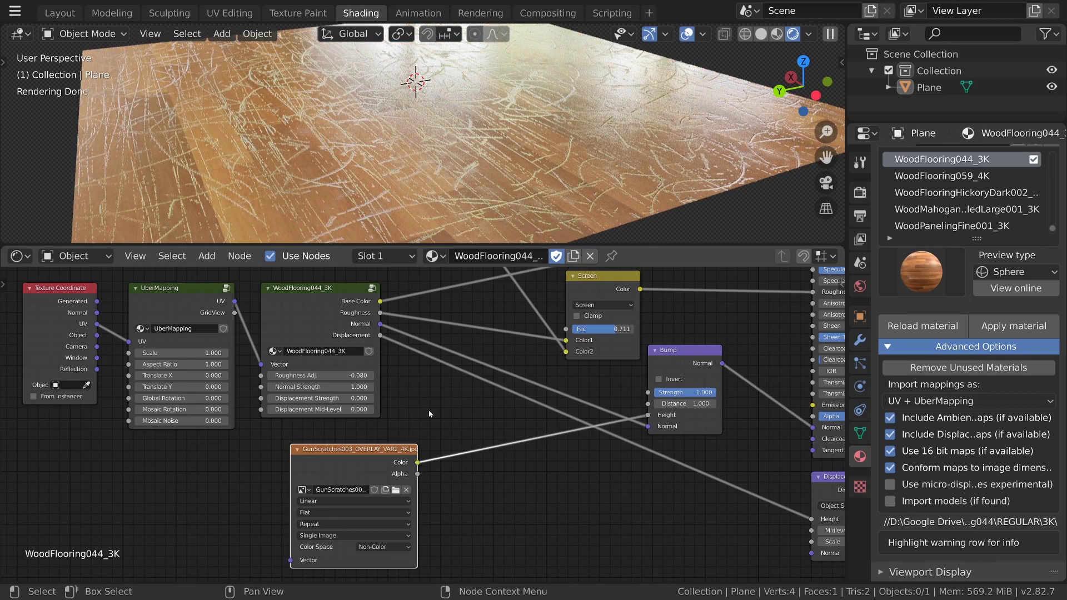
Step: Duplicate the UberMapping node below the original and wire the copy between the Texture Coordinate UV output and the scratches texture's Vector input
middle_click_drag(314, 430, 465, 422)
left_click(337, 297)
key("shift+d")
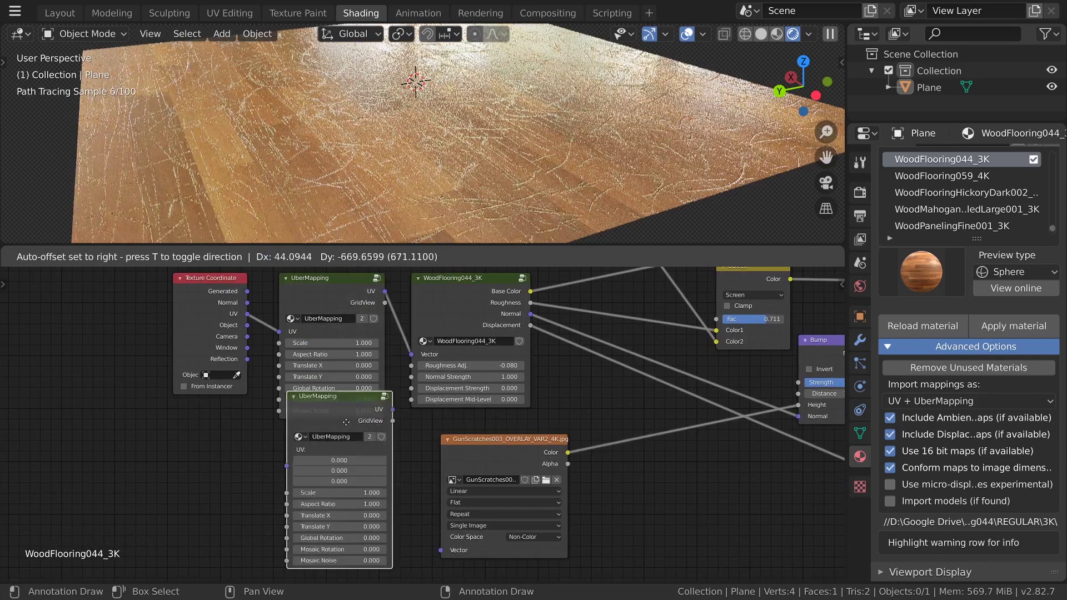
left_click(340, 449)
scroll(257, 324, "down", 1)
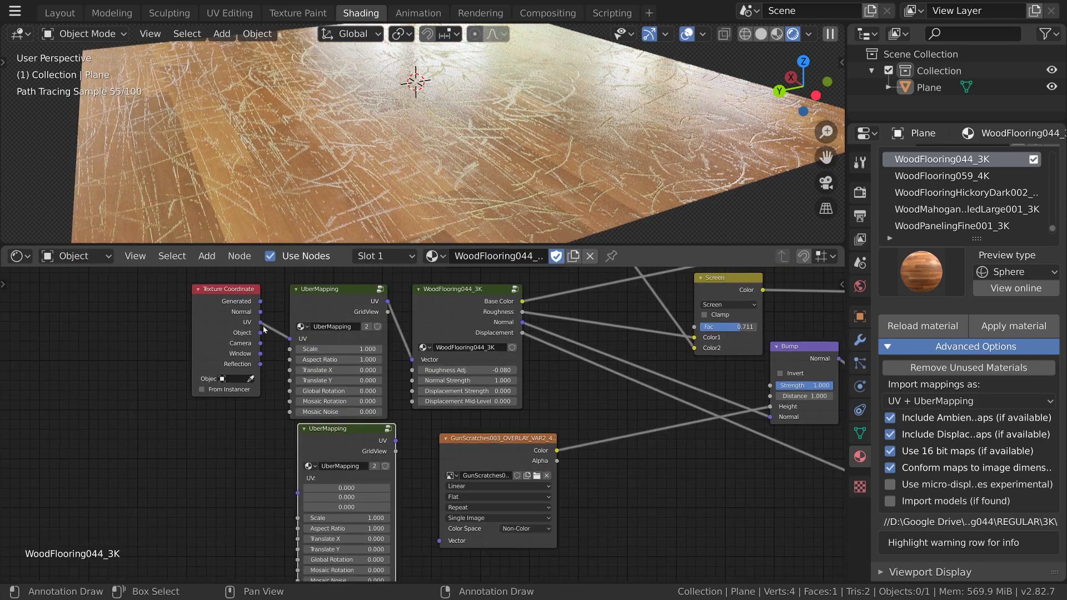
left_click_drag(265, 330, 298, 492)
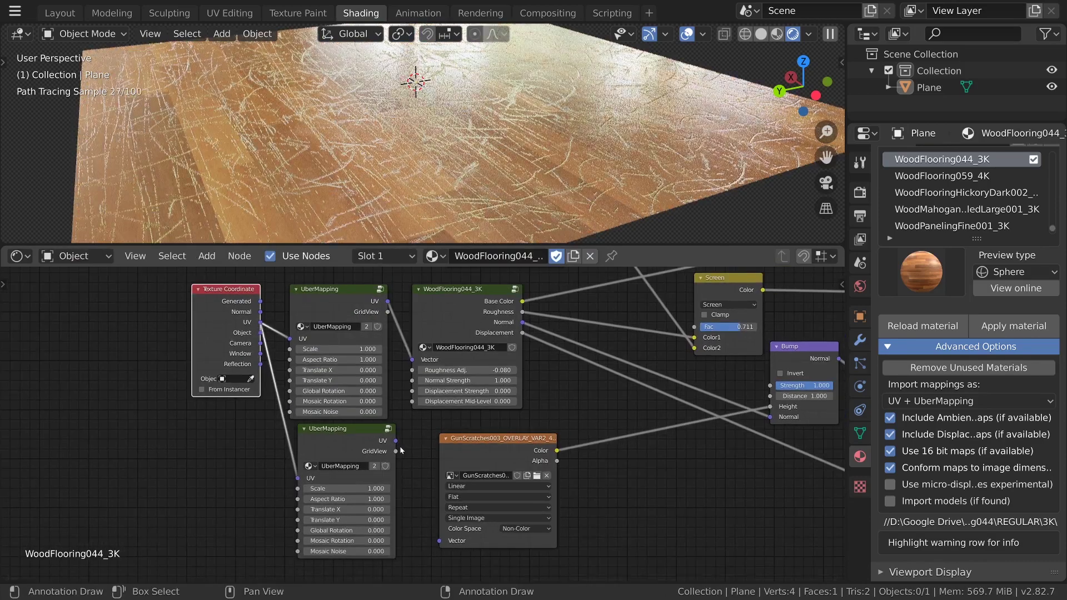
left_click_drag(396, 451, 440, 541)
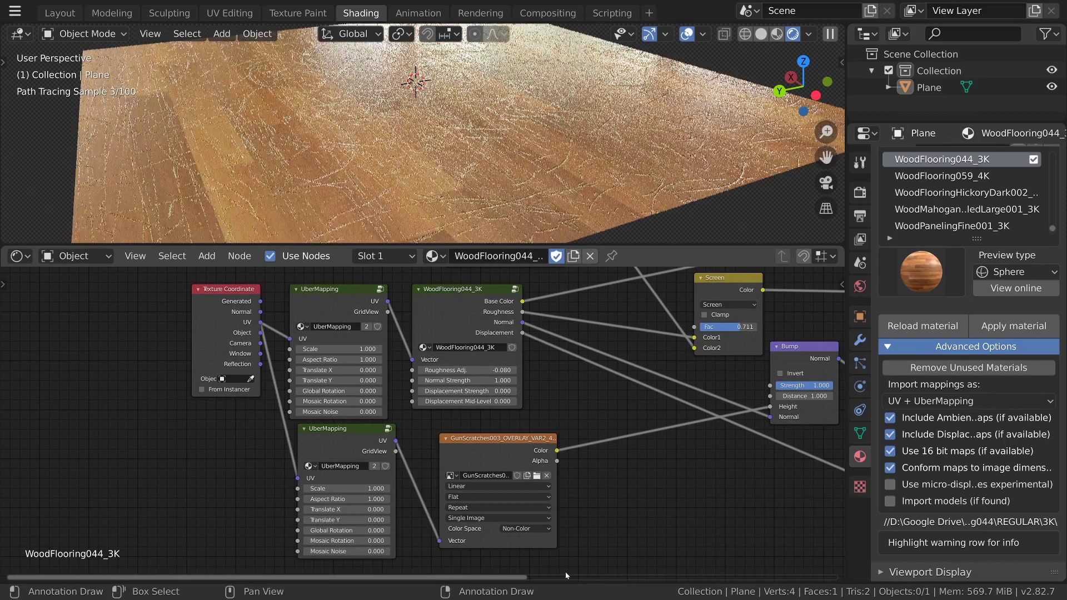
Step: Try a Scale of 4 on the duplicated UberMapping node, and settle on a Scale of 14
left_click(362, 490)
type("4")
key("Return")
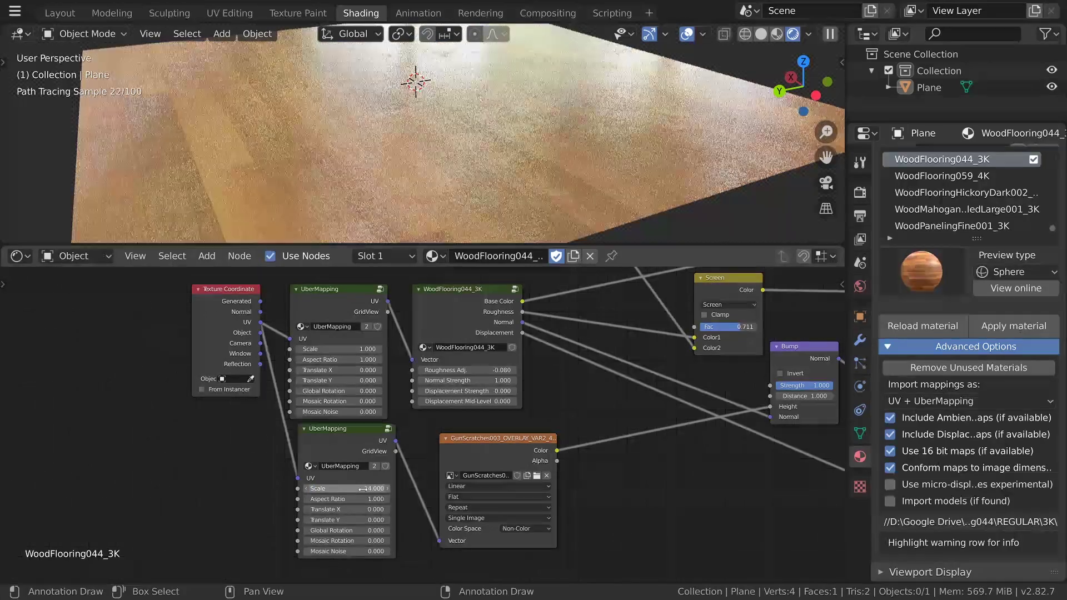
left_click(361, 489)
type("14")
key("Return")
scroll(472, 212, "up", 2)
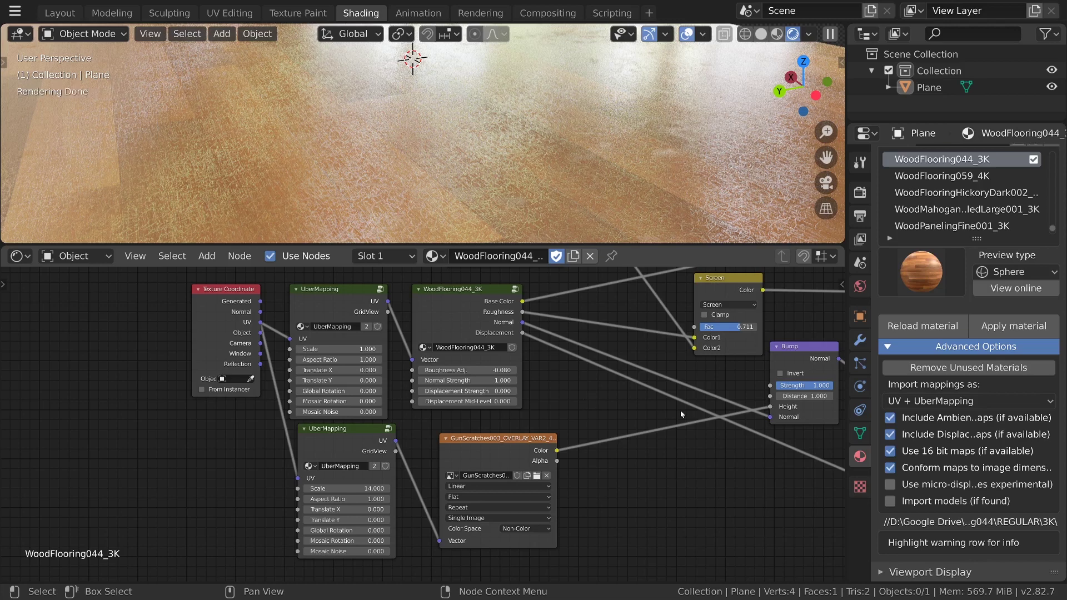
Step: Set the Bump node's Strength to 0.1 and its Distance to 0.4
middle_click_drag(735, 382, 442, 422)
scroll(442, 422, "up", 3)
left_click(548, 426)
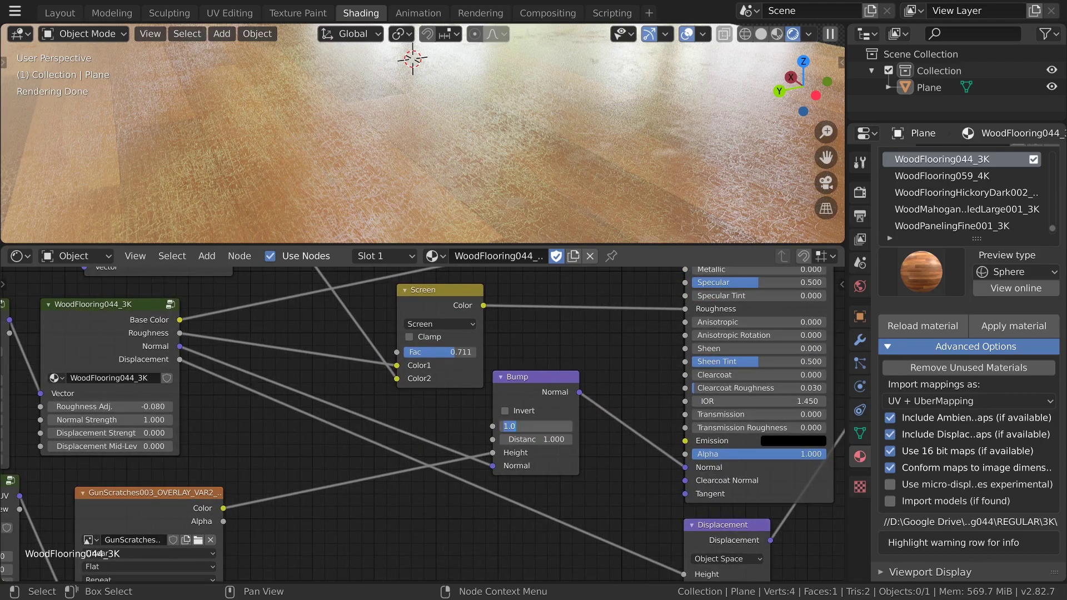
key("BackSpace")
type(".1")
key("Tab")
type(".4")
key("Return")
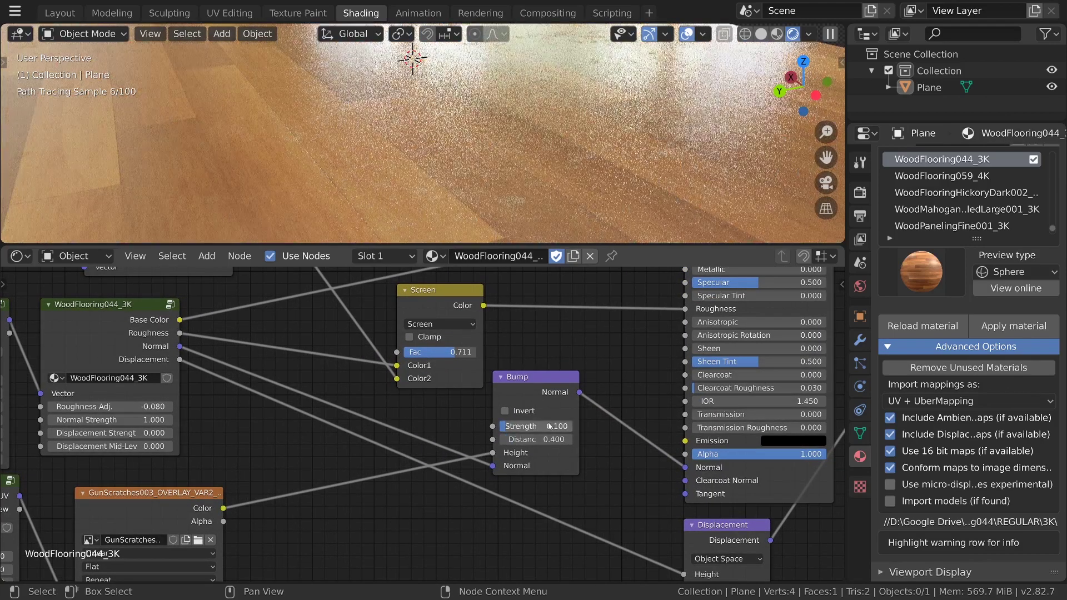
Step: Try a Strength of 0.4 on the Bump node and inspect the scratches on the rendered floor
left_click(534, 427)
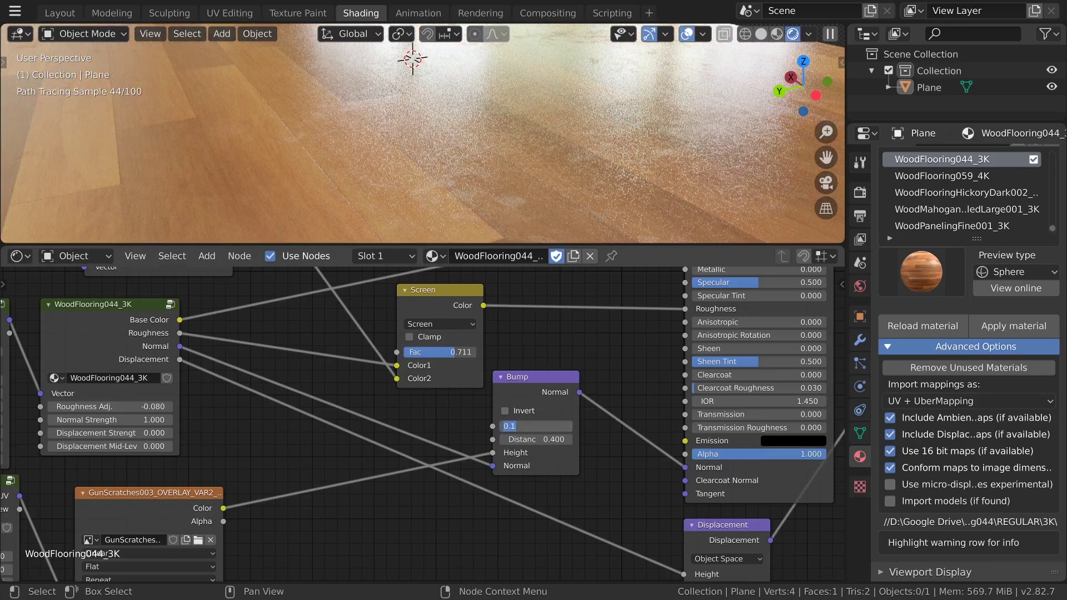
type(".4")
key("Return")
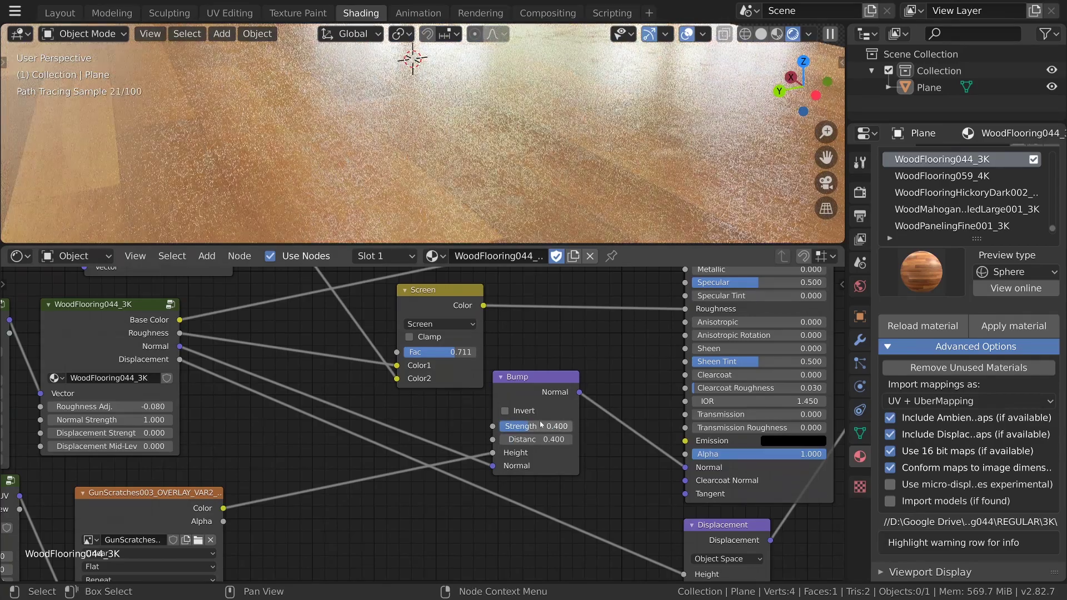
scroll(548, 167, "down", 6)
middle_click_drag(547, 167, 590, 203)
scroll(589, 194, "up", 6)
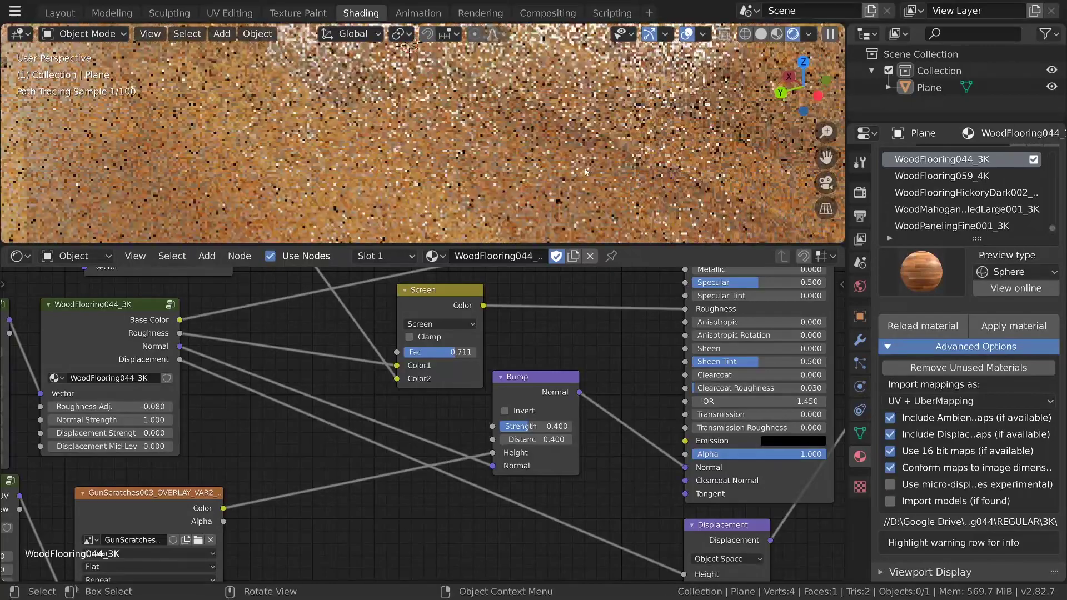
Step: Return the Bump node's Strength to 0.1 and check the floor's reflections from another angle
left_click(534, 426)
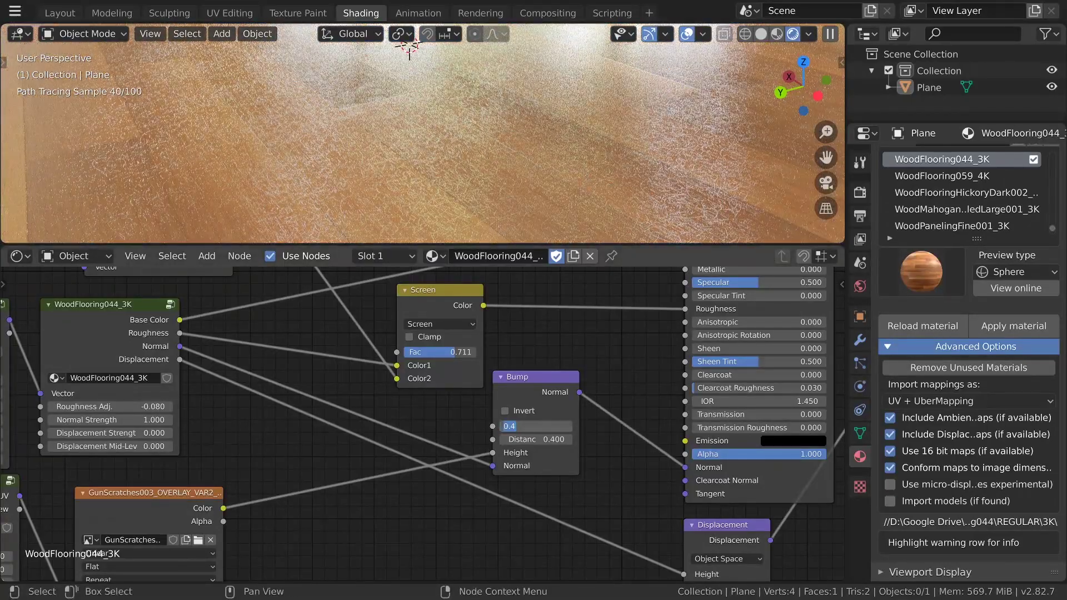
key("BackSpace")
type("0.1")
key("Return")
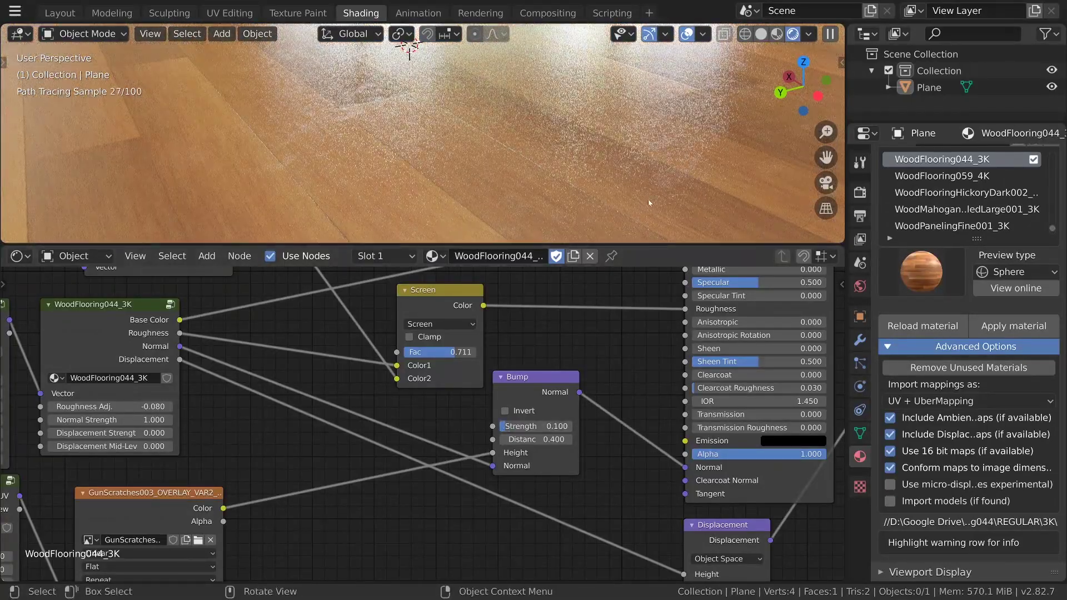
middle_click_drag(657, 198, 642, 191)
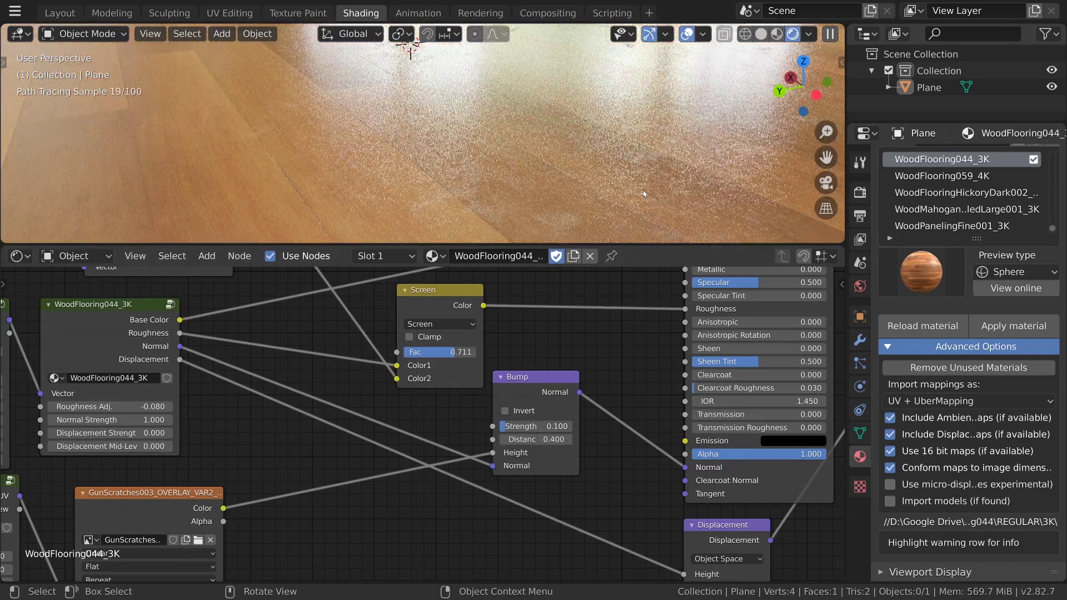